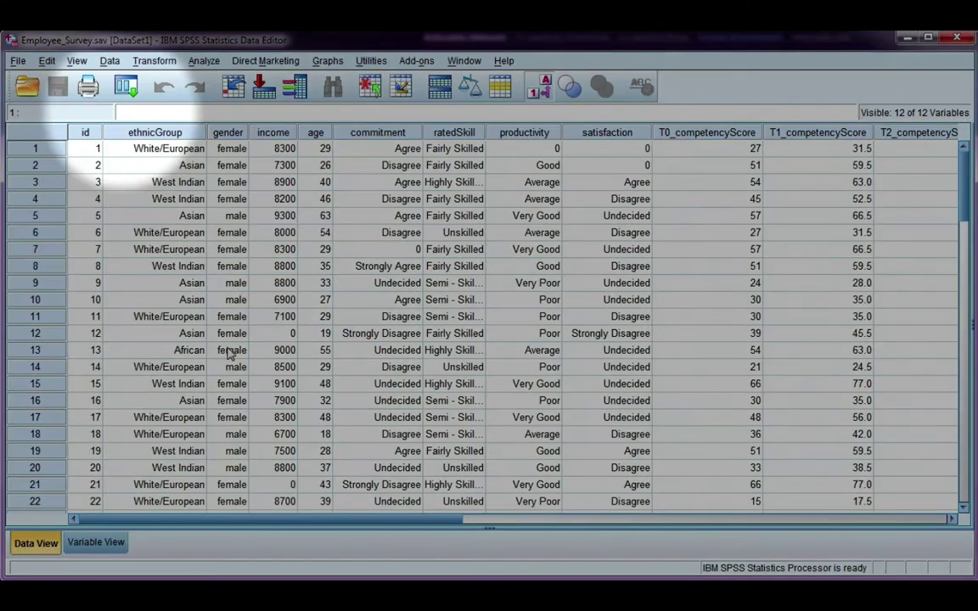
Step: Split the file by Gender using Compare groups, so cases are sorted by gender first
click(109, 61)
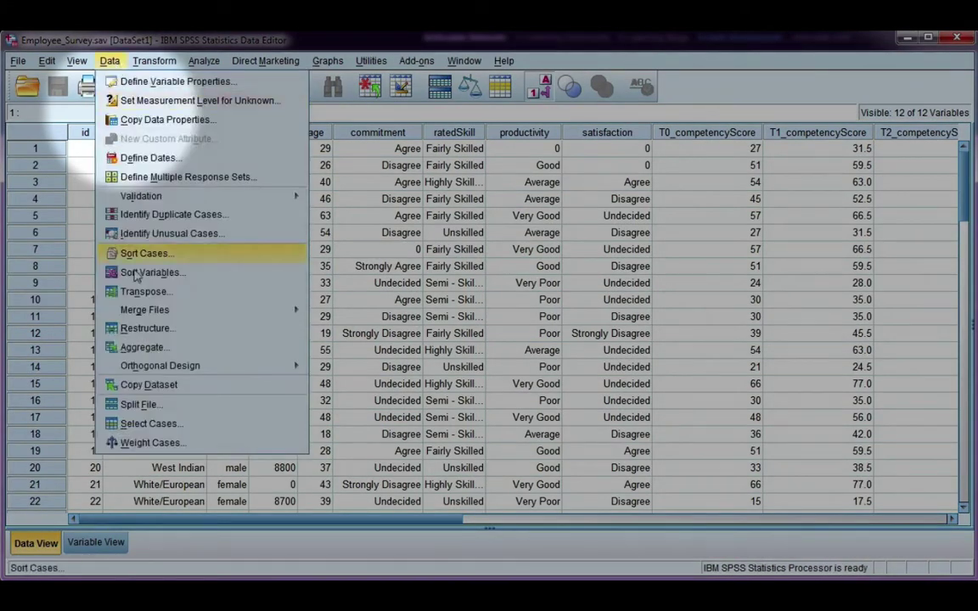
click(157, 409)
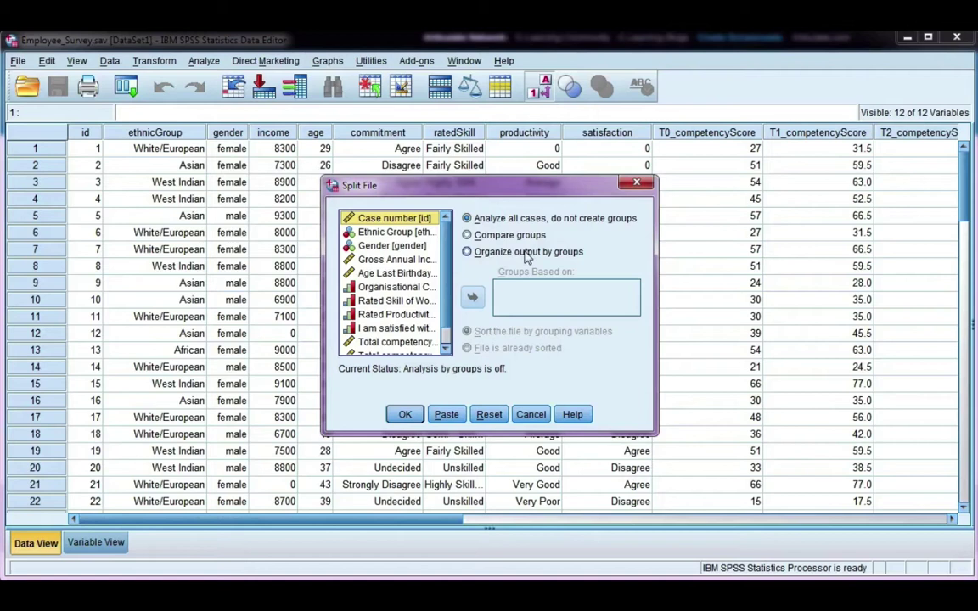
click(490, 239)
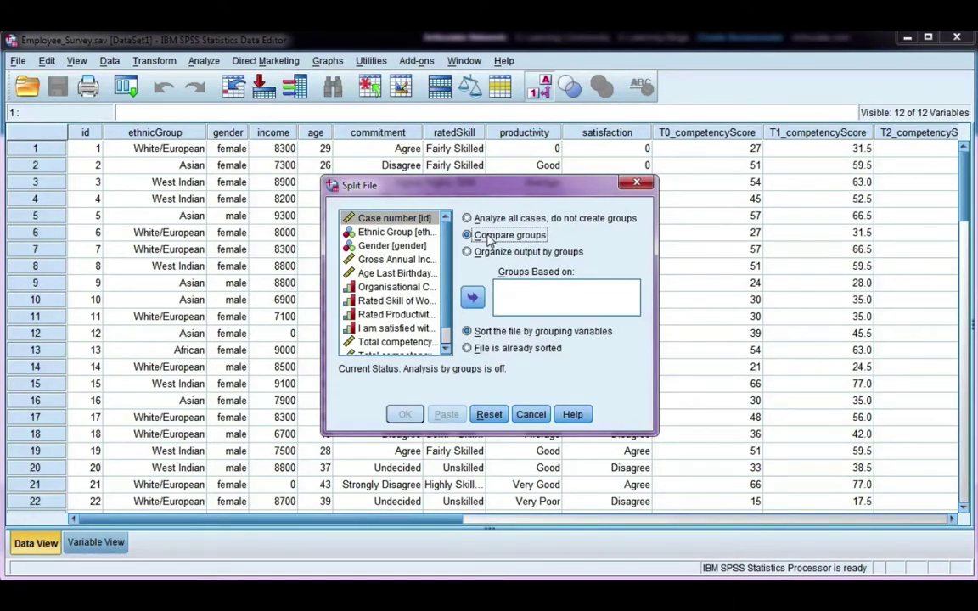
click(495, 254)
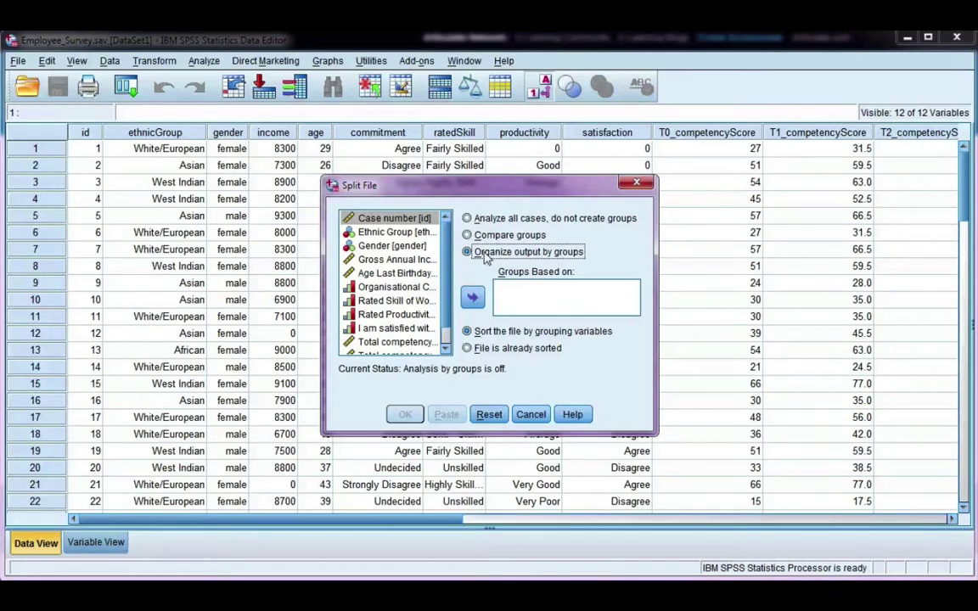
click(478, 237)
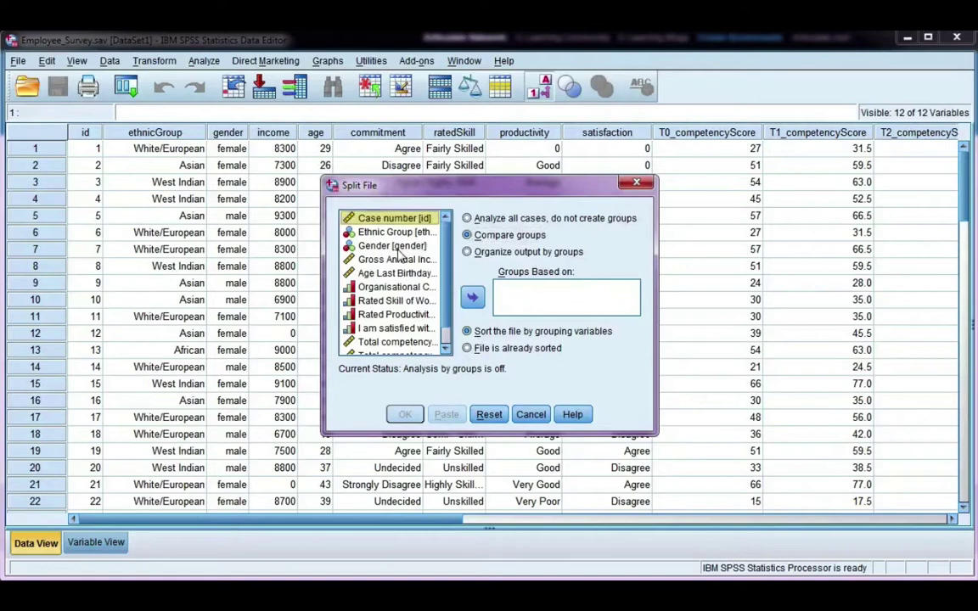
click(395, 247)
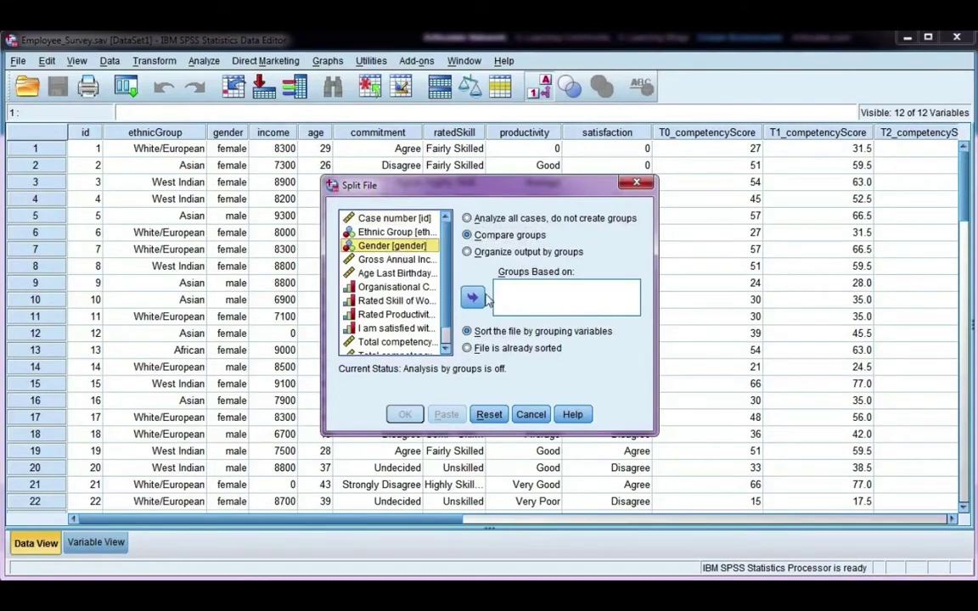
click(472, 296)
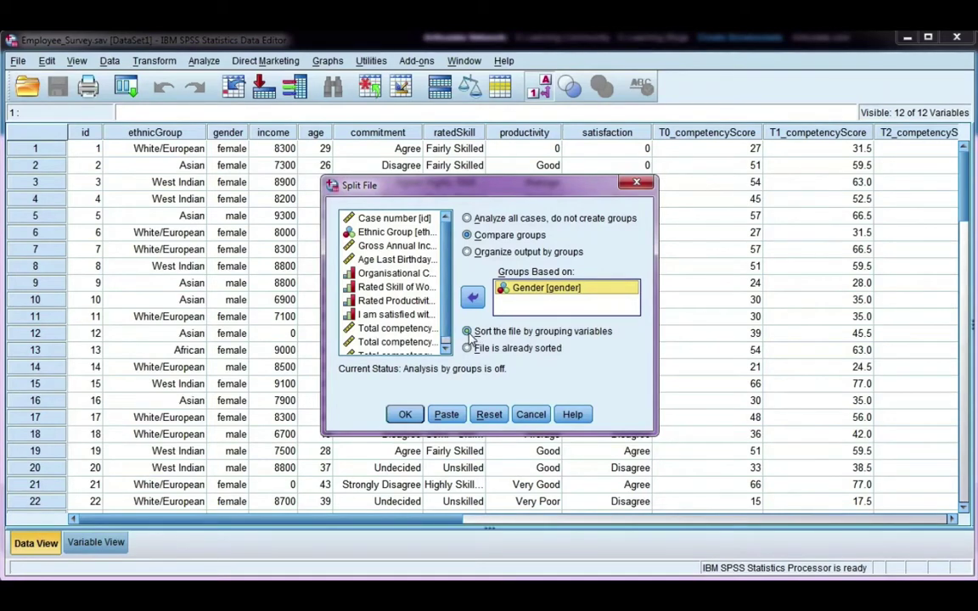
click(408, 415)
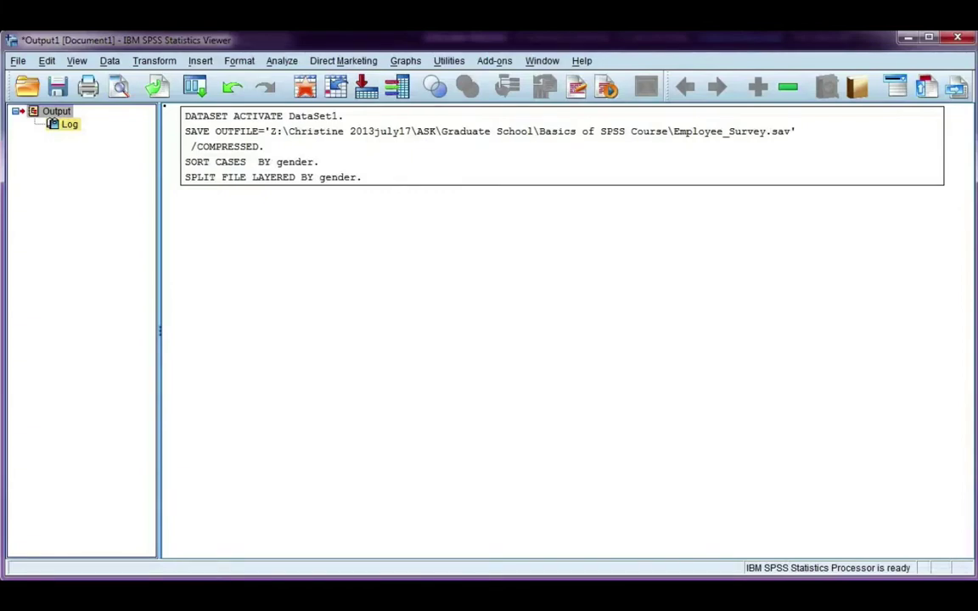
key(alt+Tab)
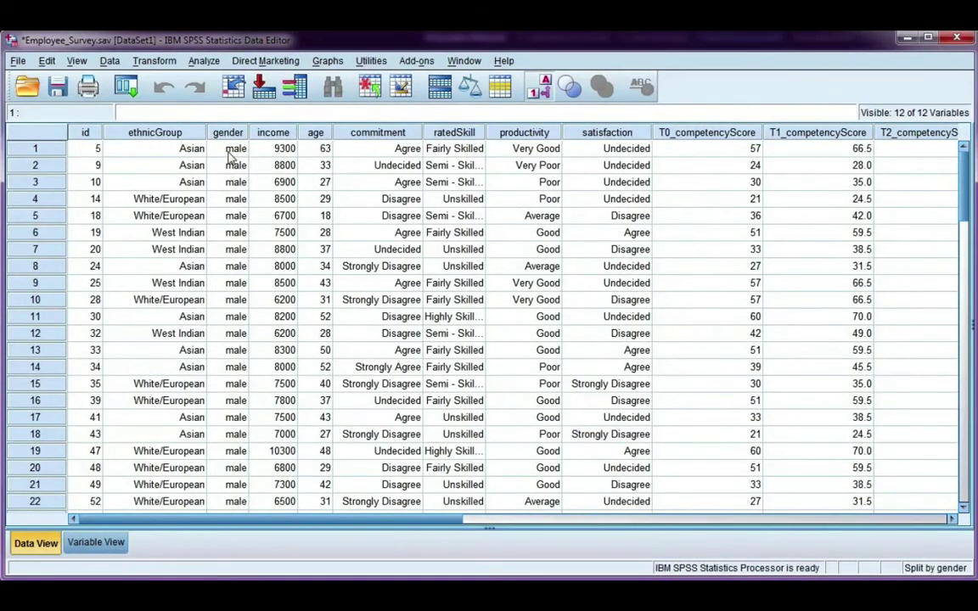
scroll(231, 170, down, 4)
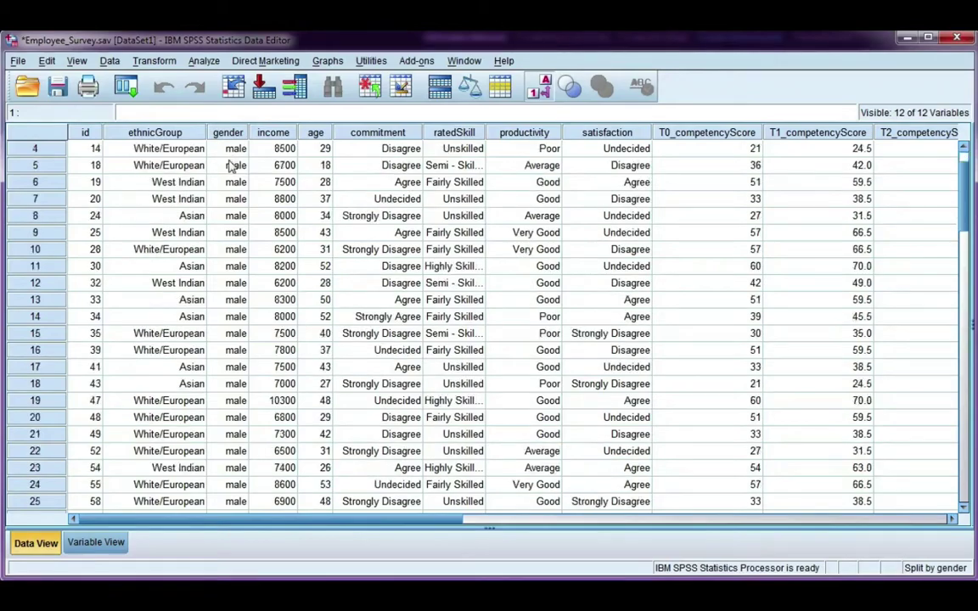
scroll(230, 185, down, 8)
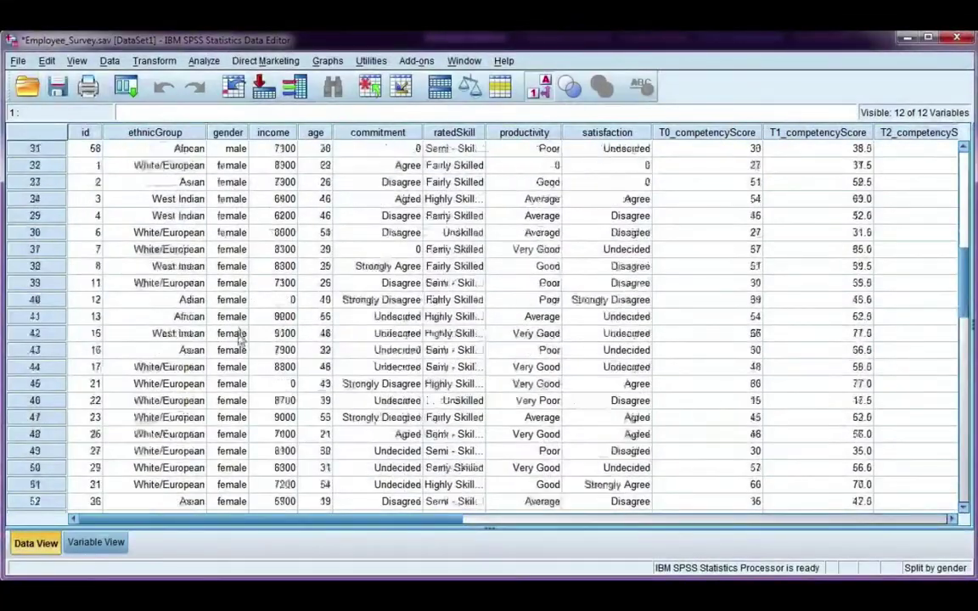
scroll(241, 339, up, 11)
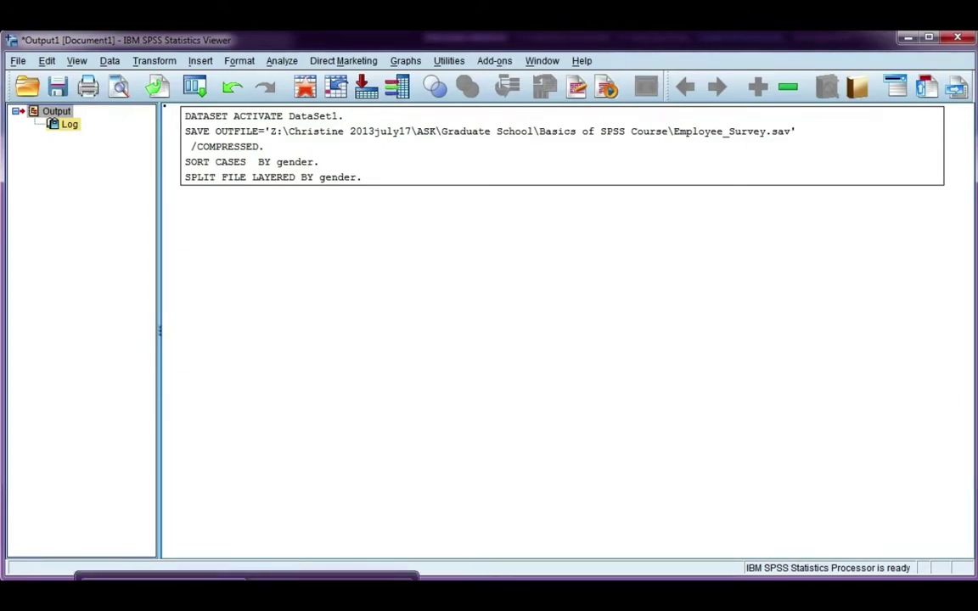
Step: Start a Frequencies analysis with Gross Annual Income as the variable
click(339, 420)
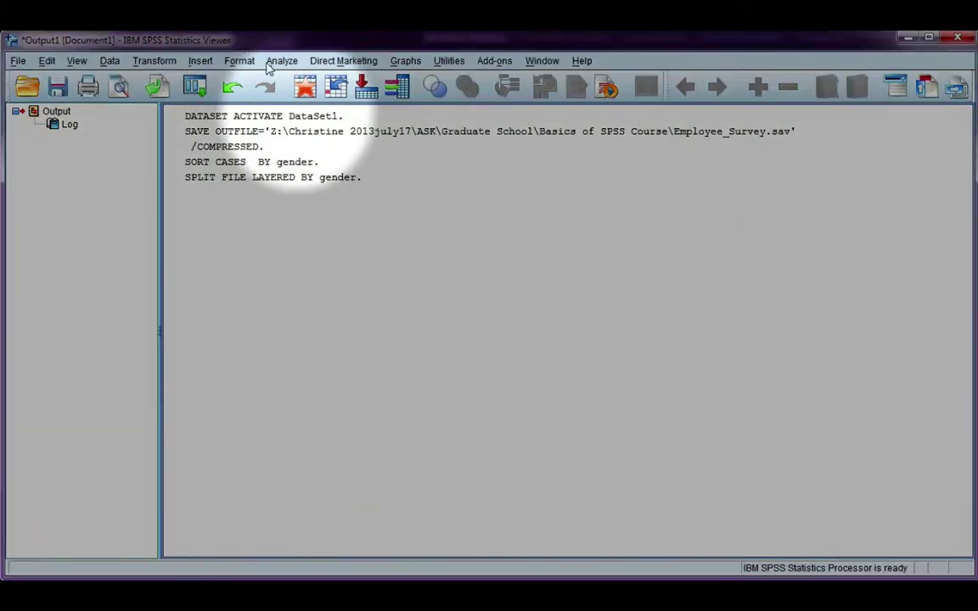
click(281, 61)
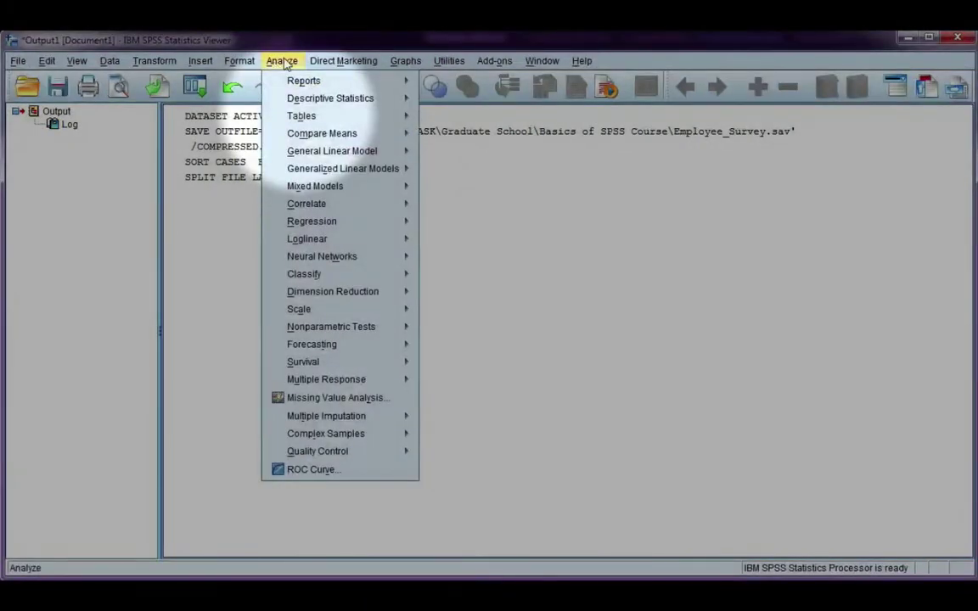
mouse_move(384, 104)
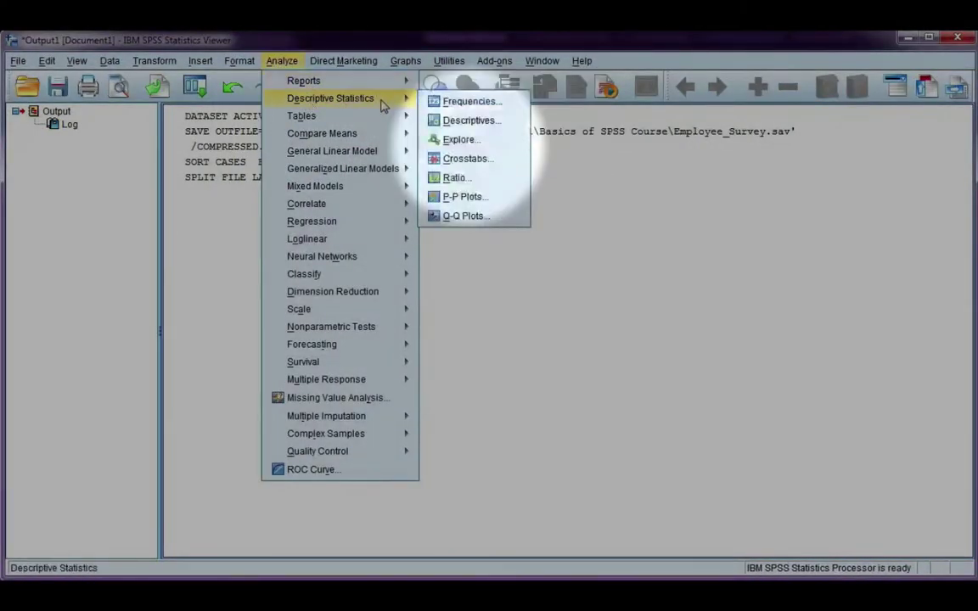
click(515, 101)
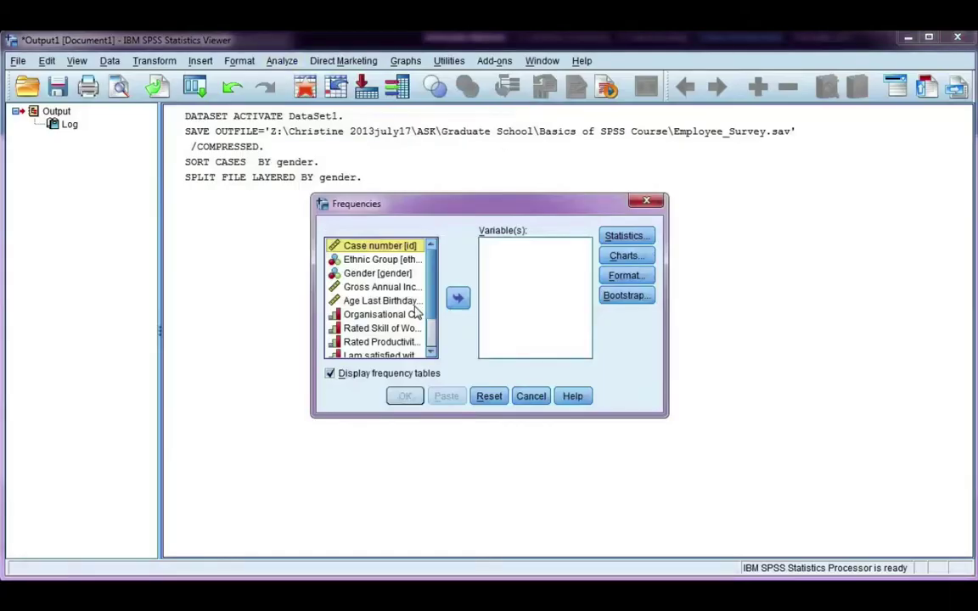
click(374, 287)
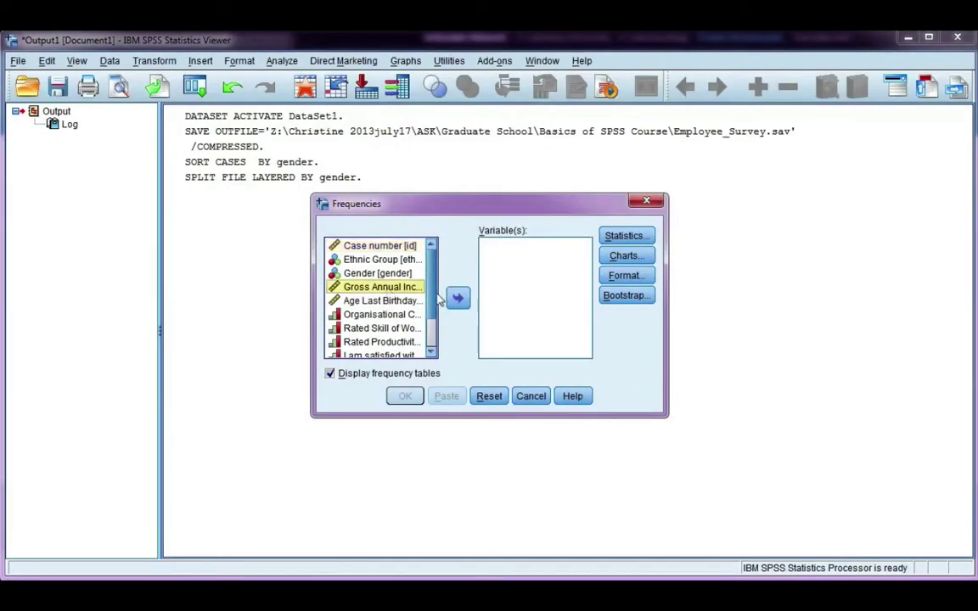
click(457, 298)
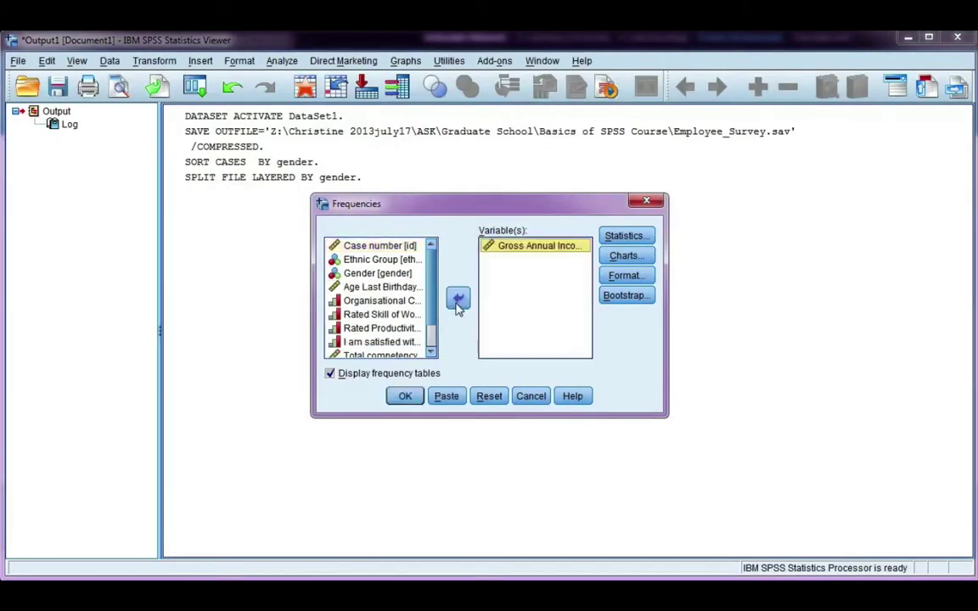
Step: Request mean, median, standard deviation and range, hide frequency tables, and run the analysis
click(623, 239)
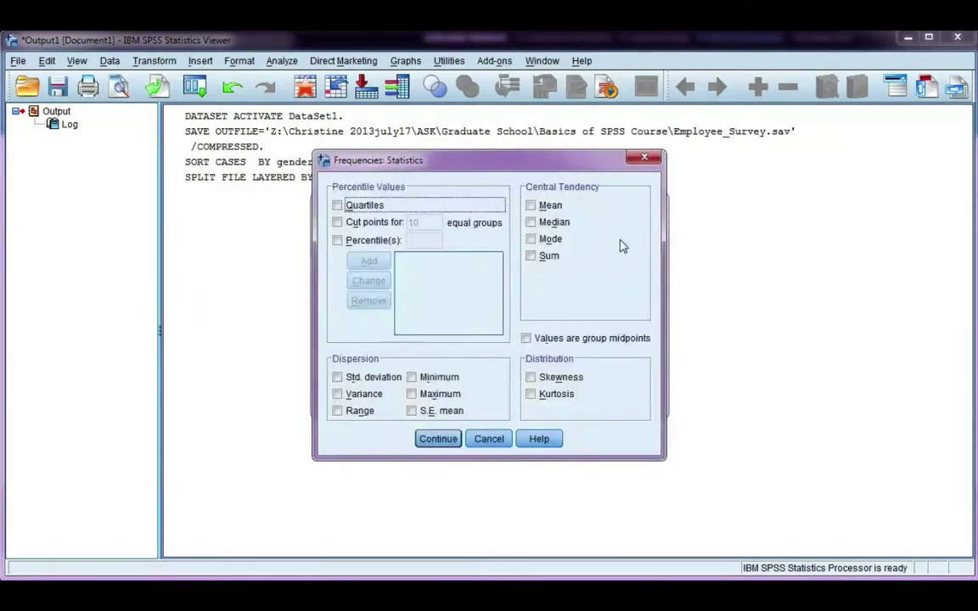
click(532, 207)
click(532, 222)
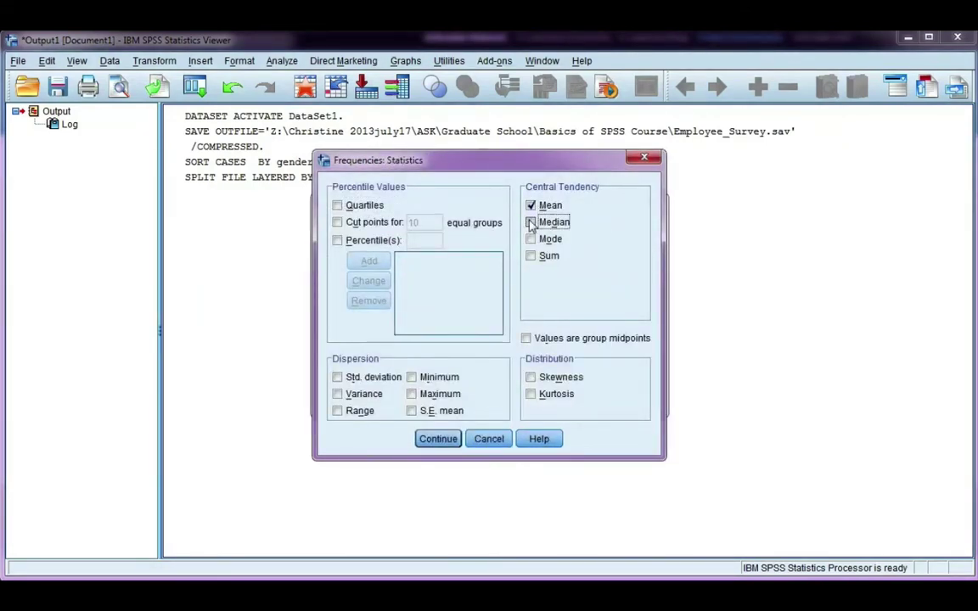
click(337, 378)
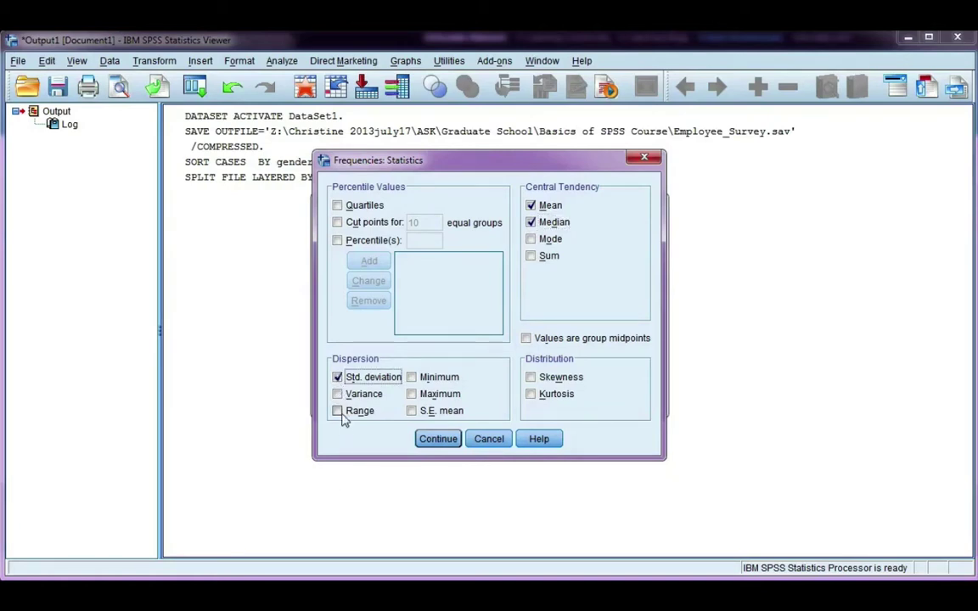
click(339, 411)
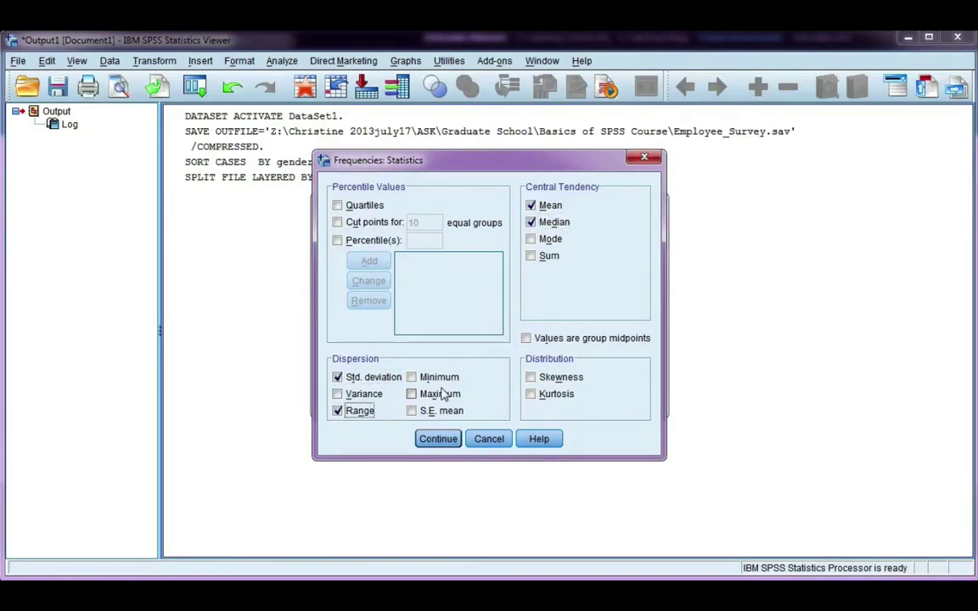
click(437, 439)
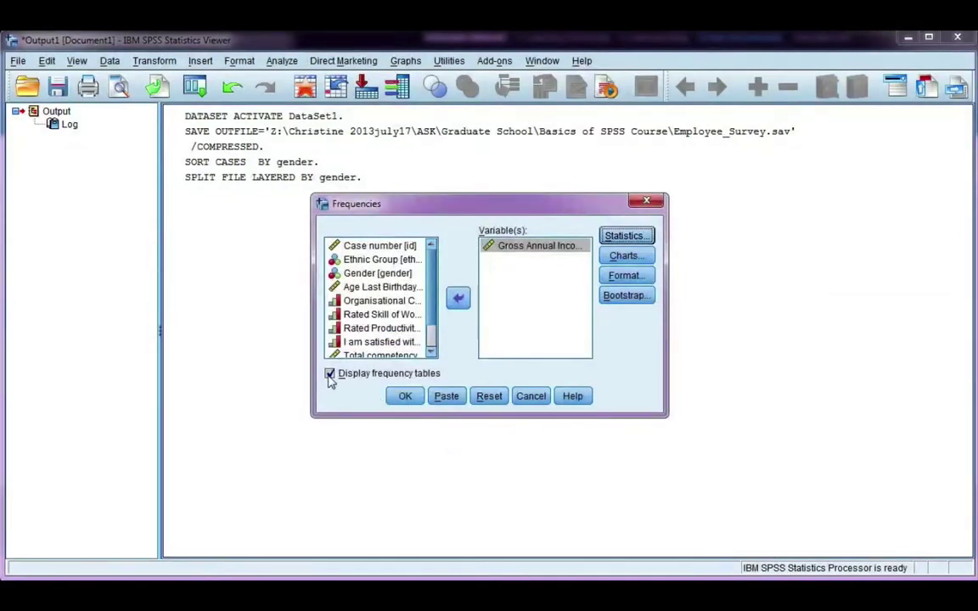
click(330, 374)
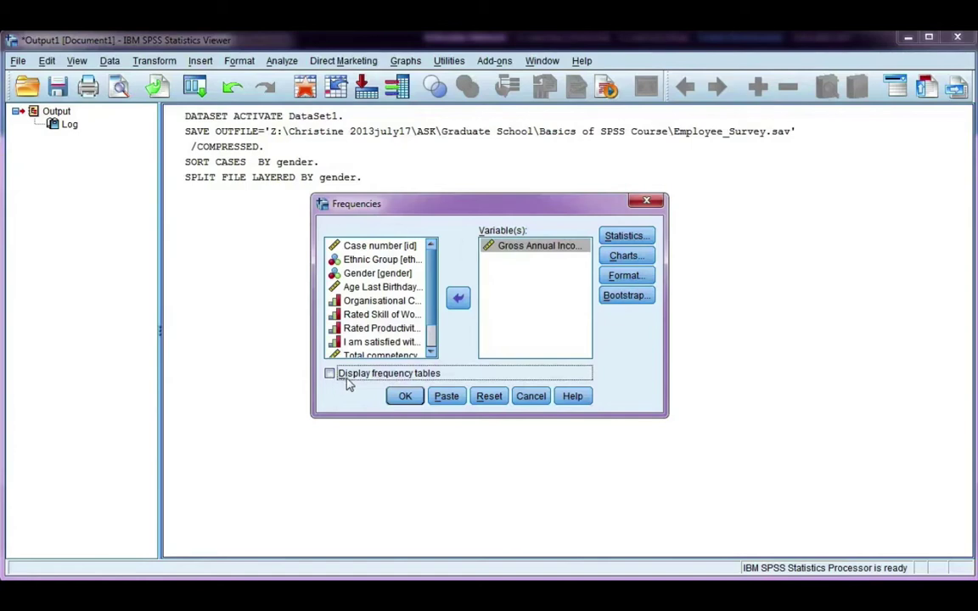
click(405, 399)
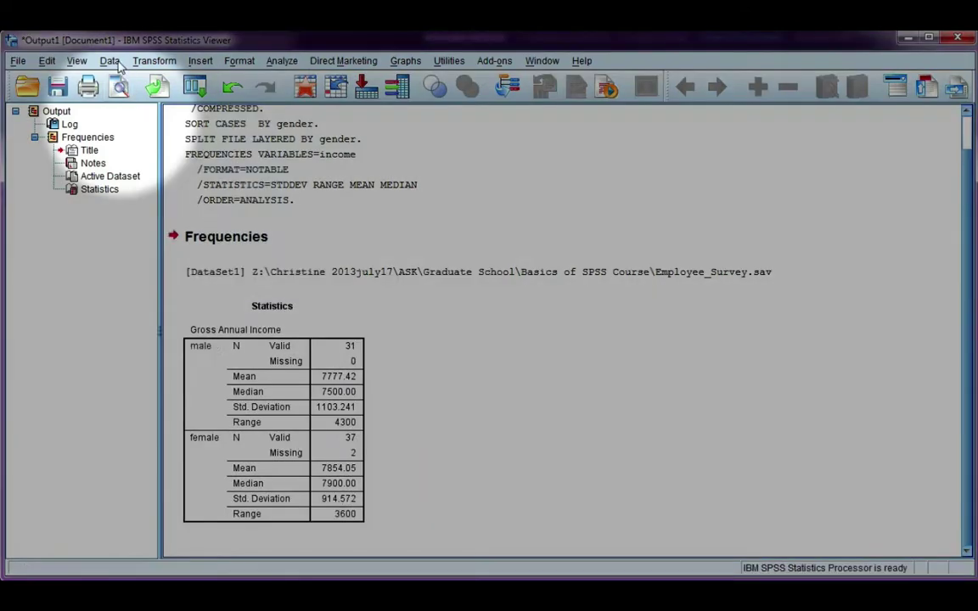
Step: Change the gender split to Organize output by groups
click(117, 65)
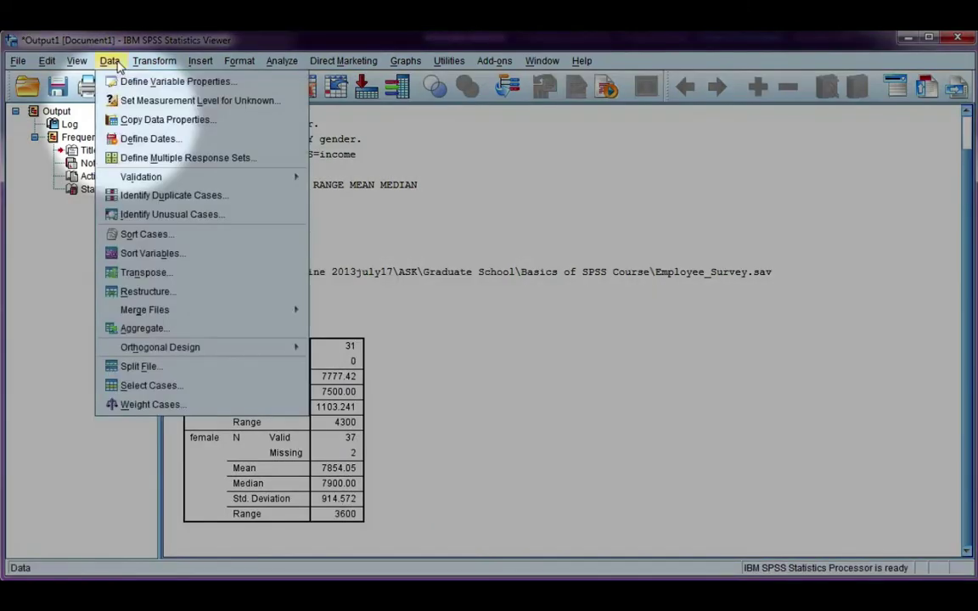
click(166, 370)
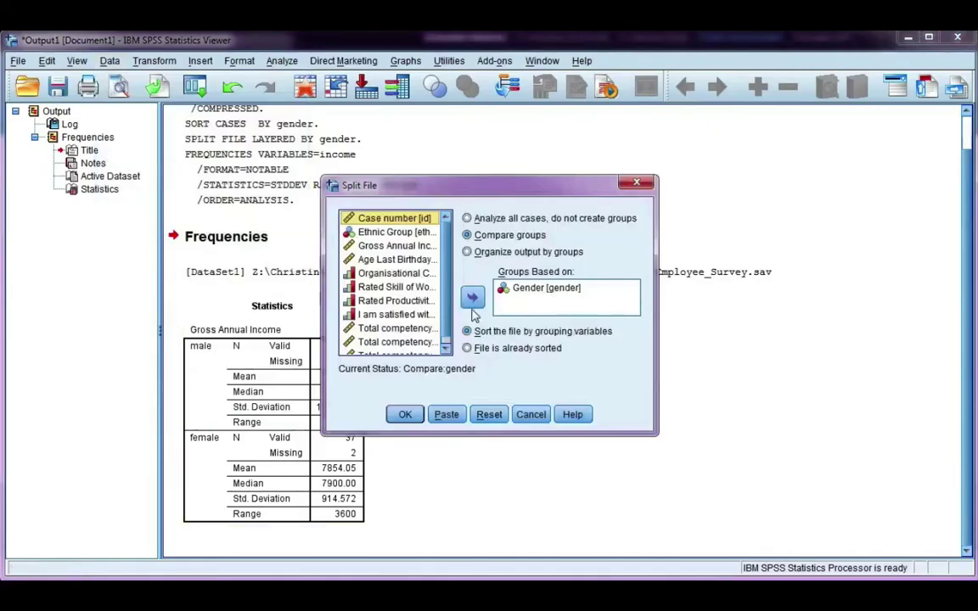
click(467, 252)
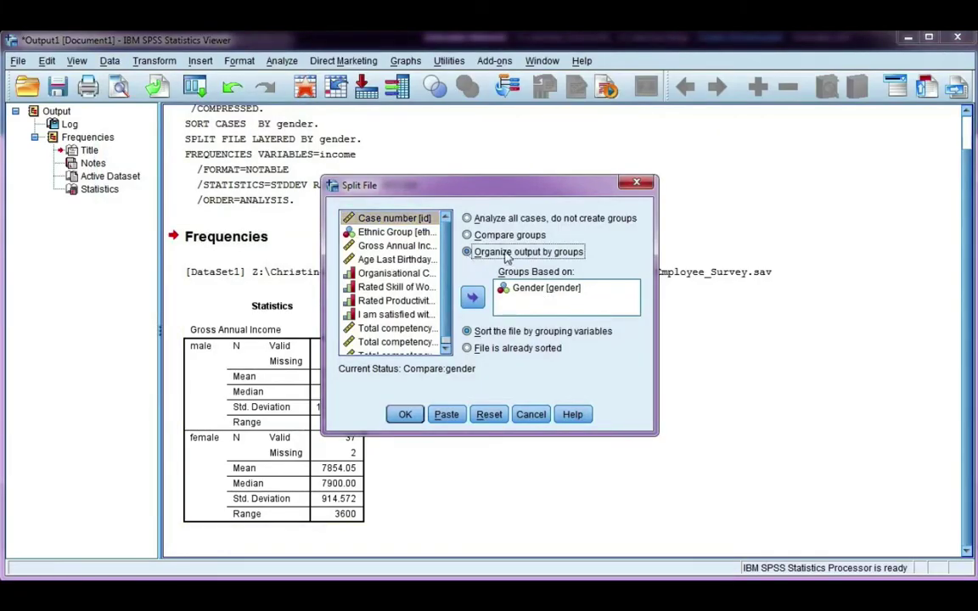
click(406, 416)
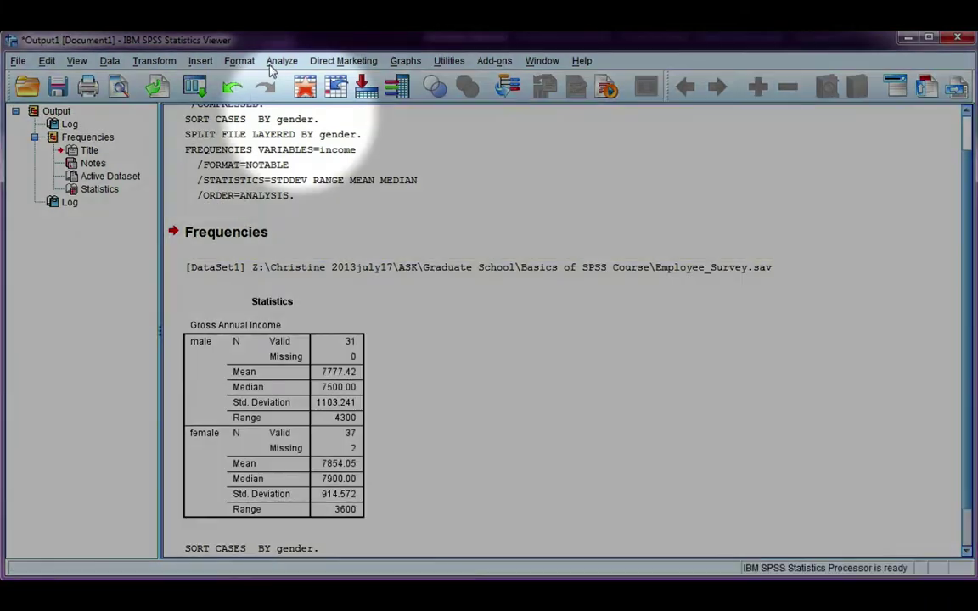
Step: Rerun the income Frequencies analysis, then return to the Employee_Survey.sav Data Editor
click(280, 61)
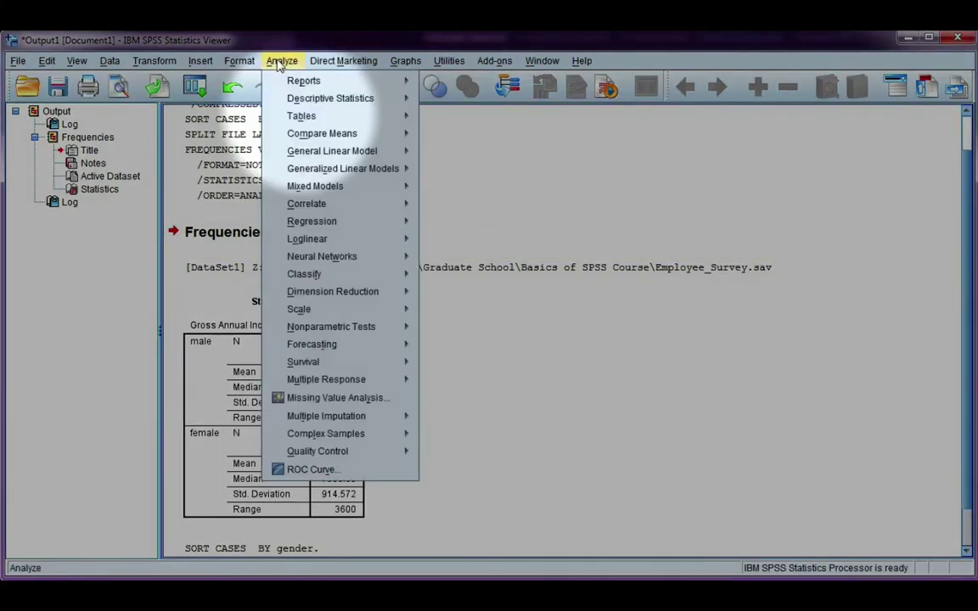
mouse_move(356, 99)
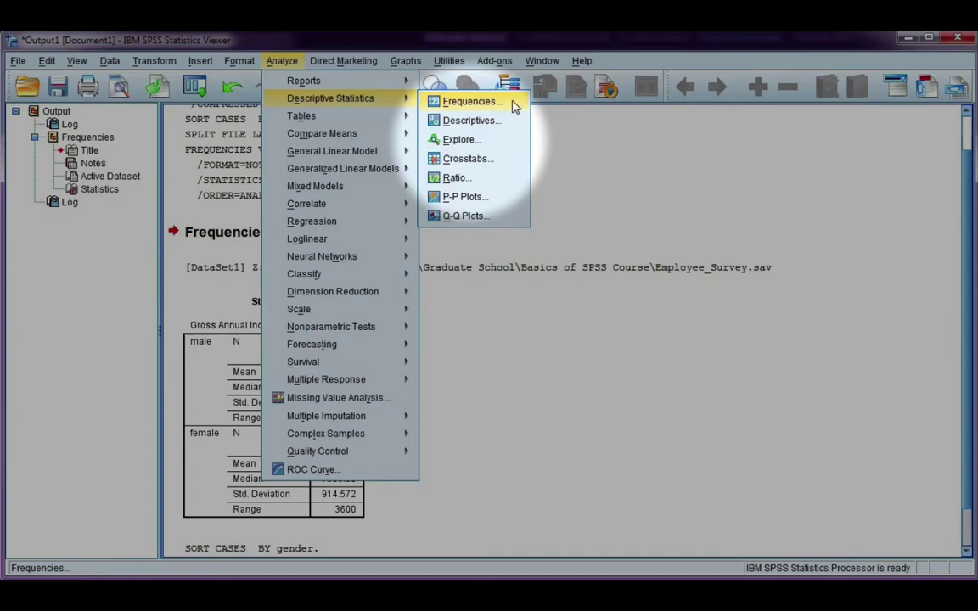
click(469, 102)
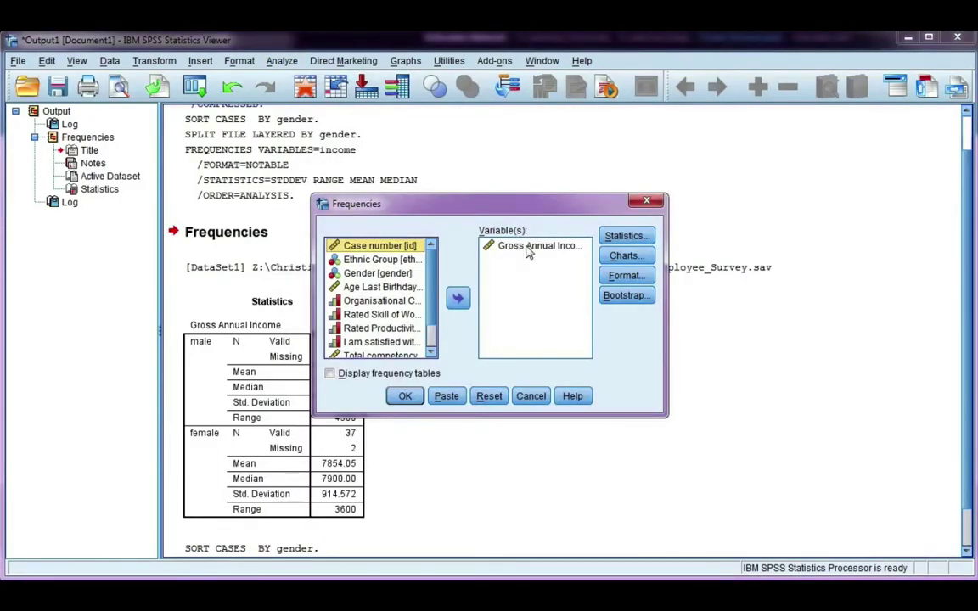
click(405, 396)
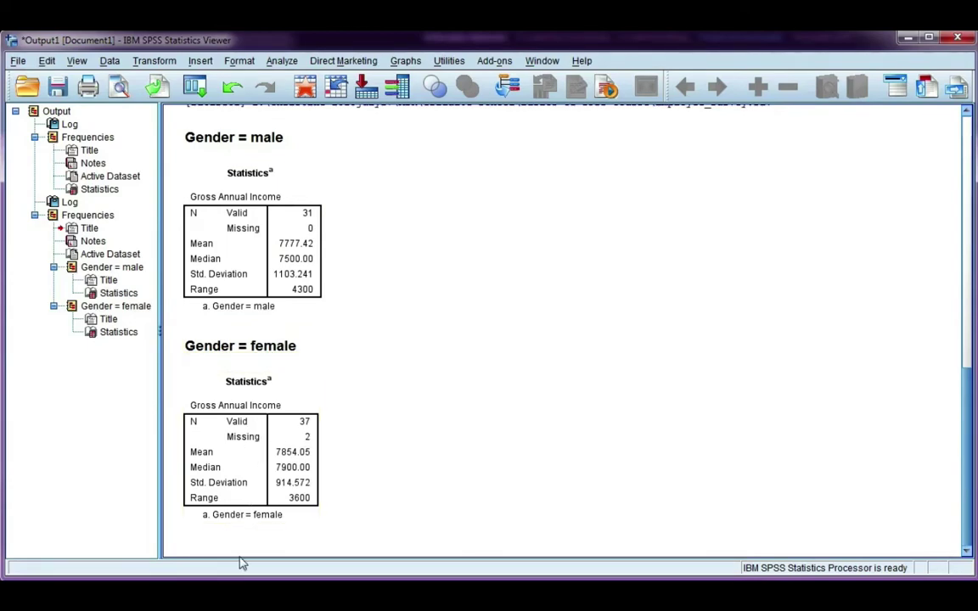
key(alt+Tab)
Step: Reset Split File to Analyze all cases, do not create groups, logging SPLIT FILE OFF
scroll(240, 212, down, 7)
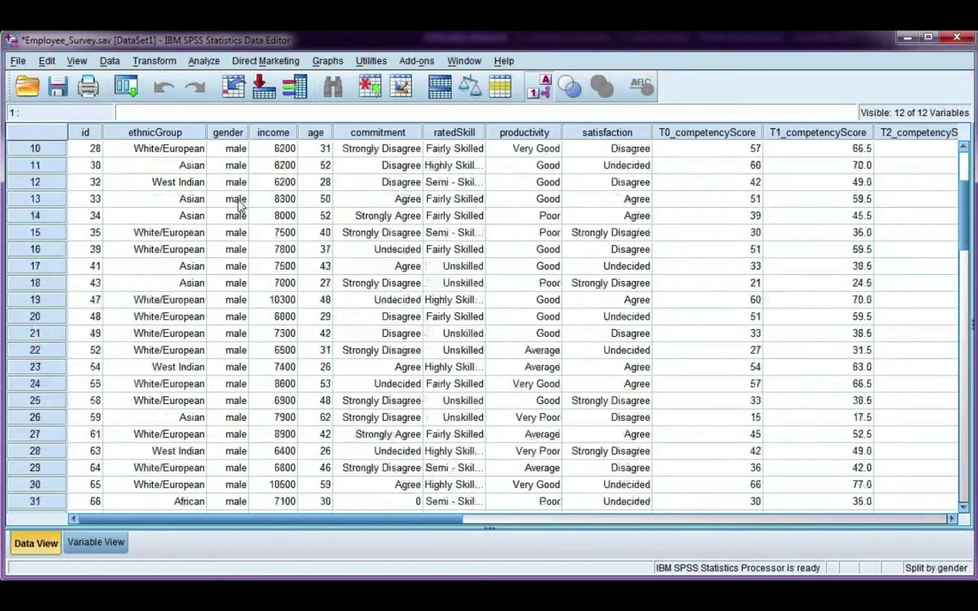
scroll(242, 221, up, 1)
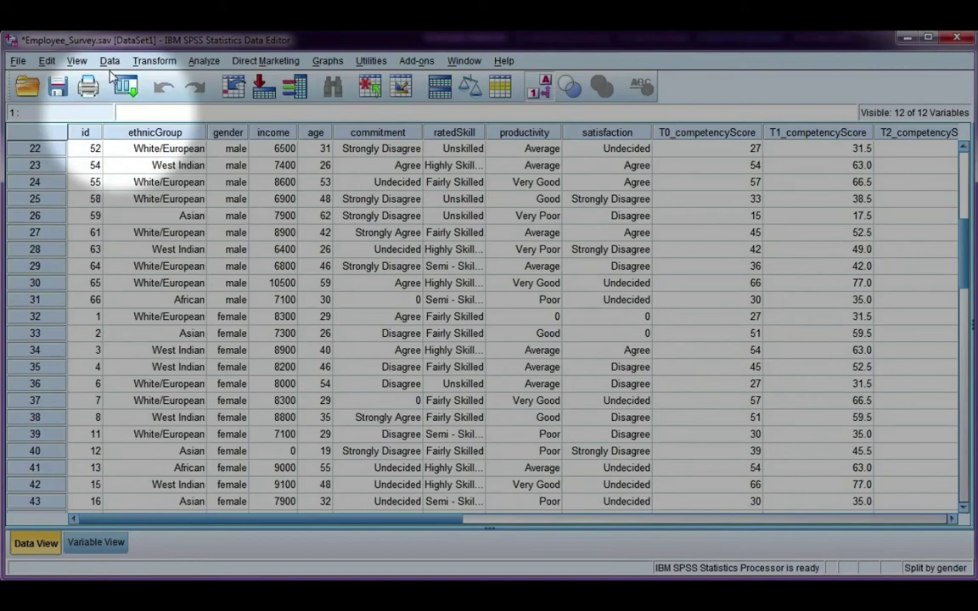
click(110, 60)
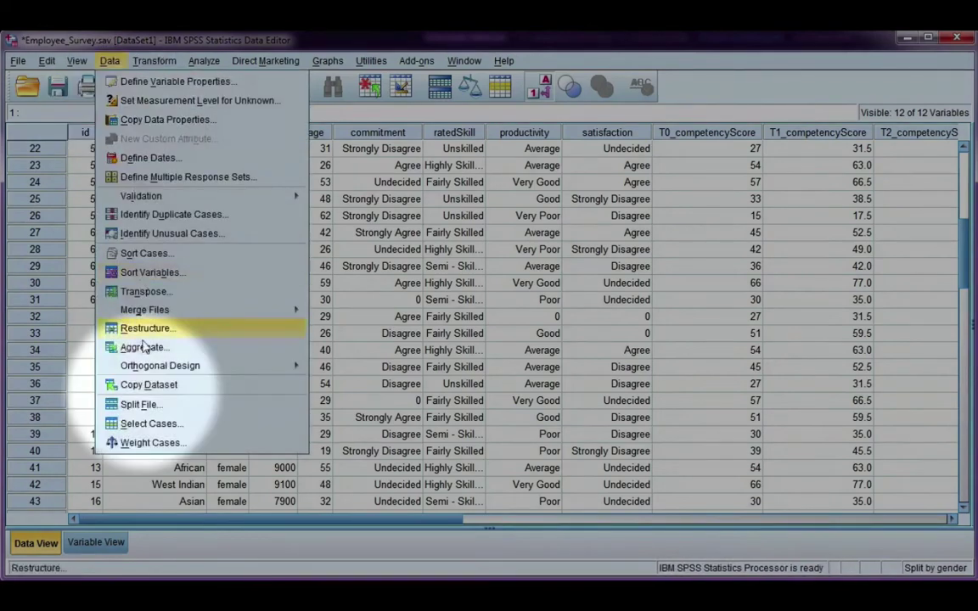
click(140, 404)
click(489, 415)
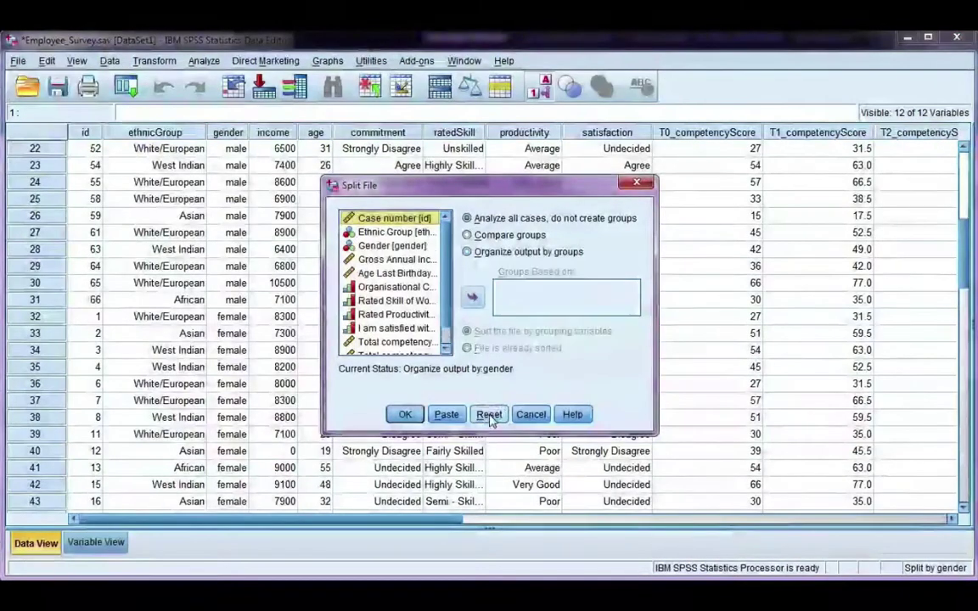
click(405, 415)
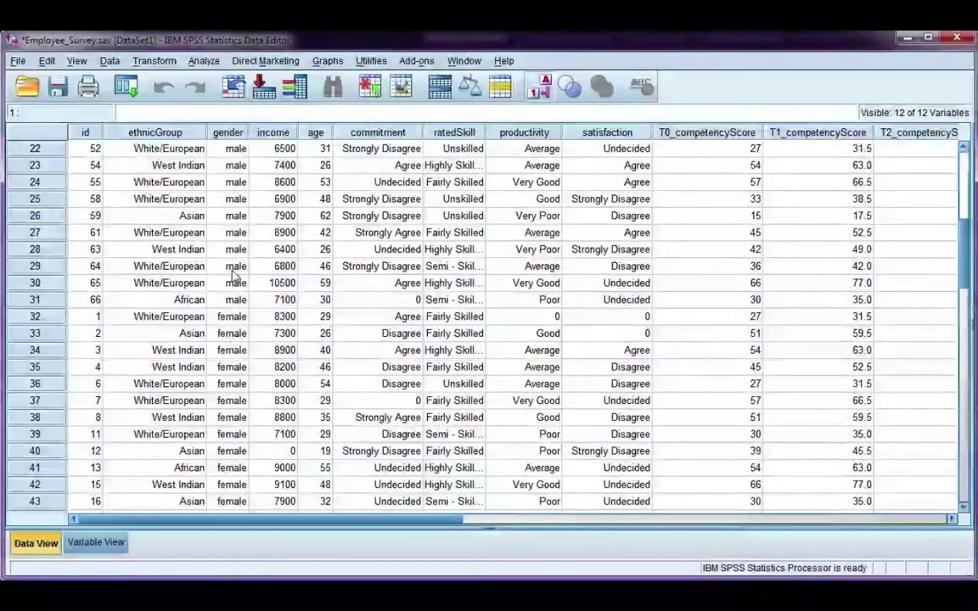
scroll(246, 314, up, 2)
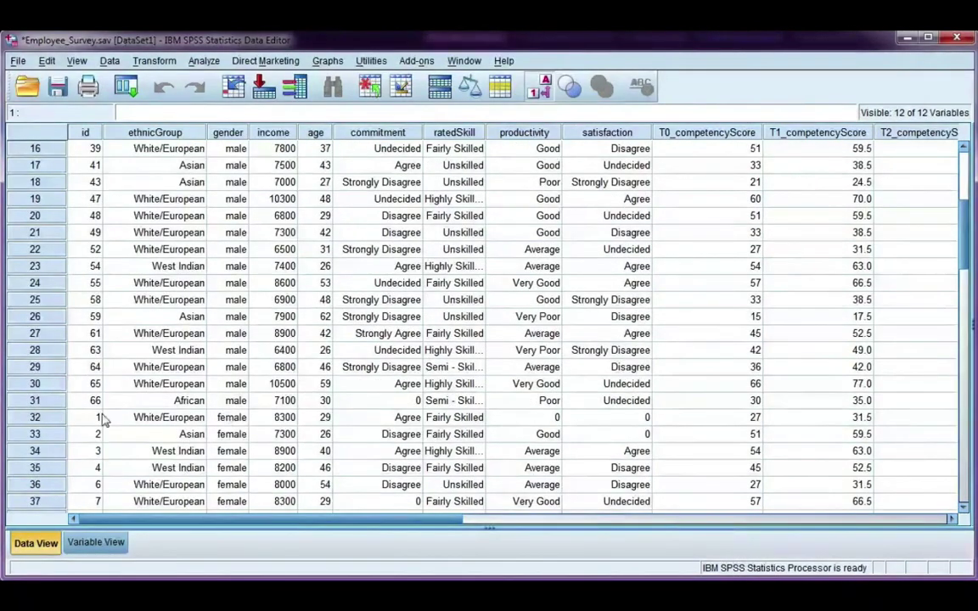
scroll(259, 389, up, 5)
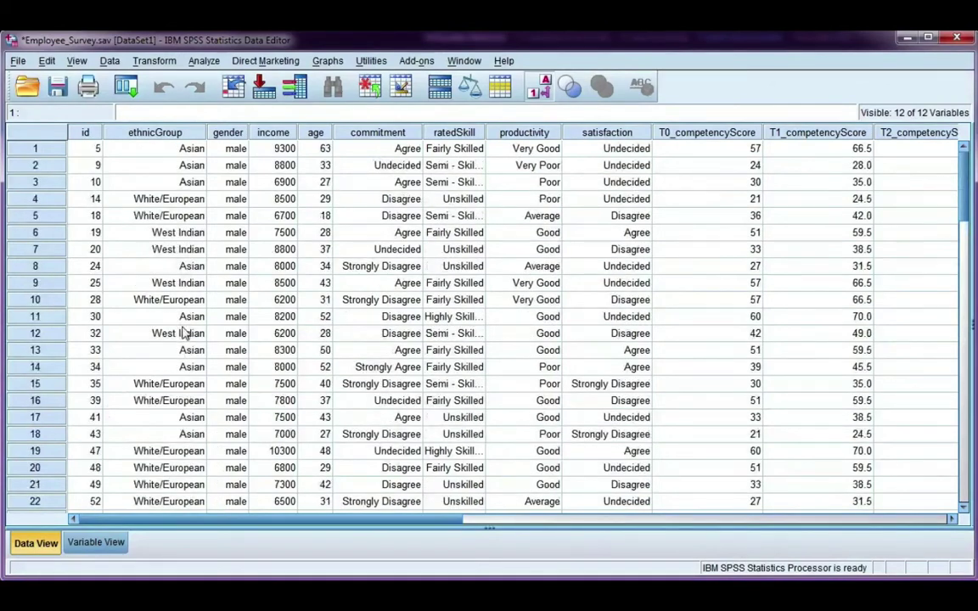
Step: Sort cases by Case number [id] in ascending order
click(109, 62)
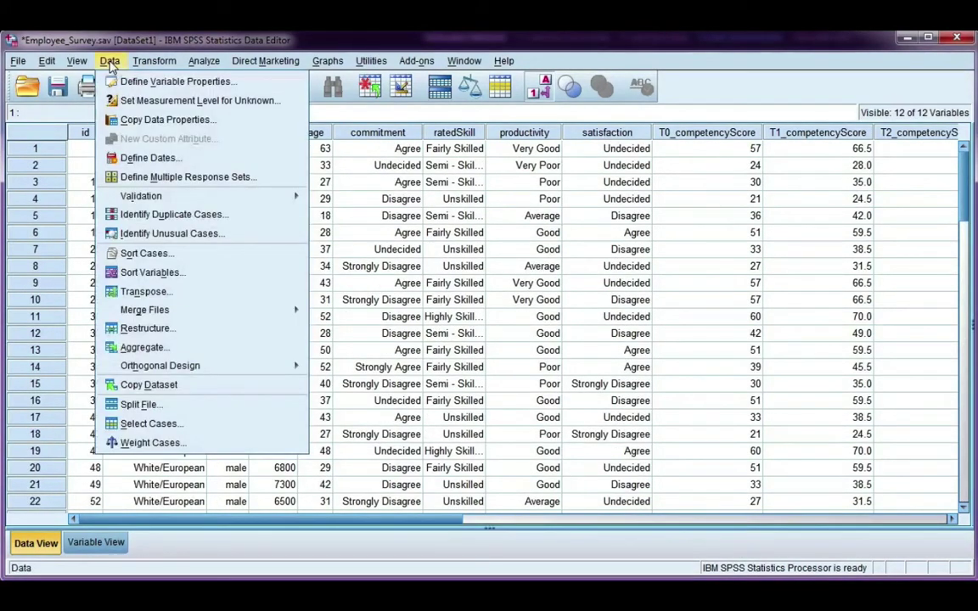
click(136, 253)
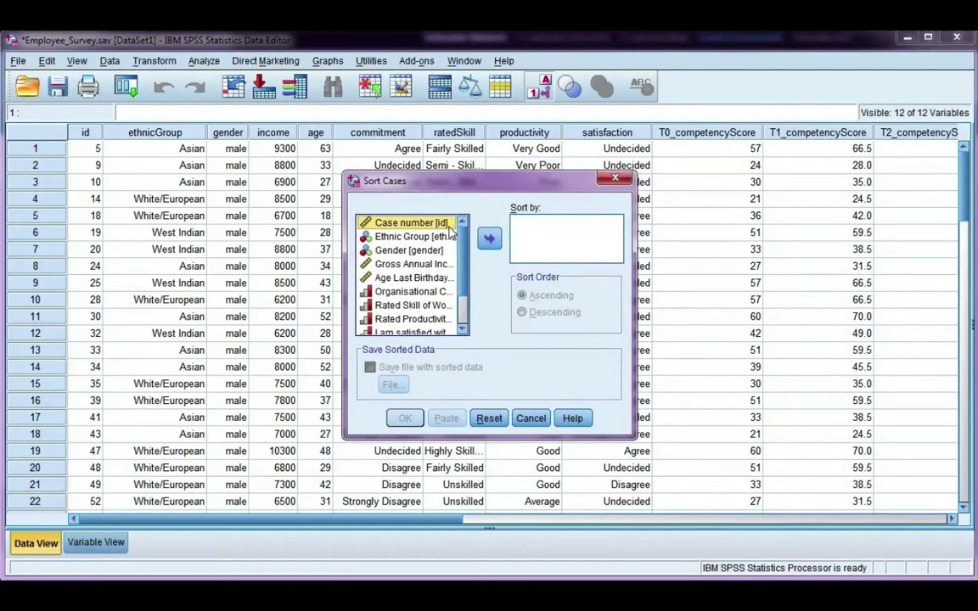
double_click(445, 222)
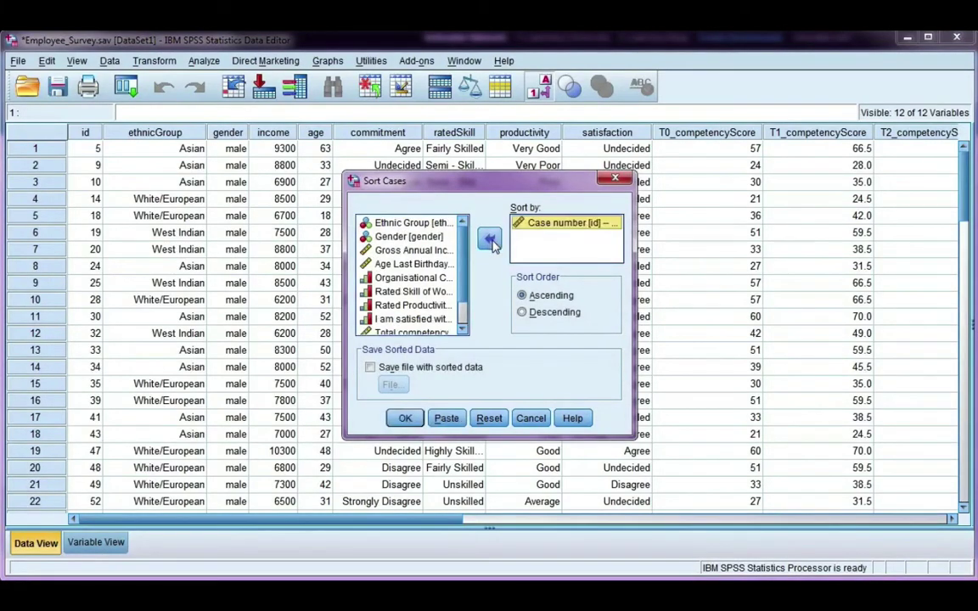
click(405, 419)
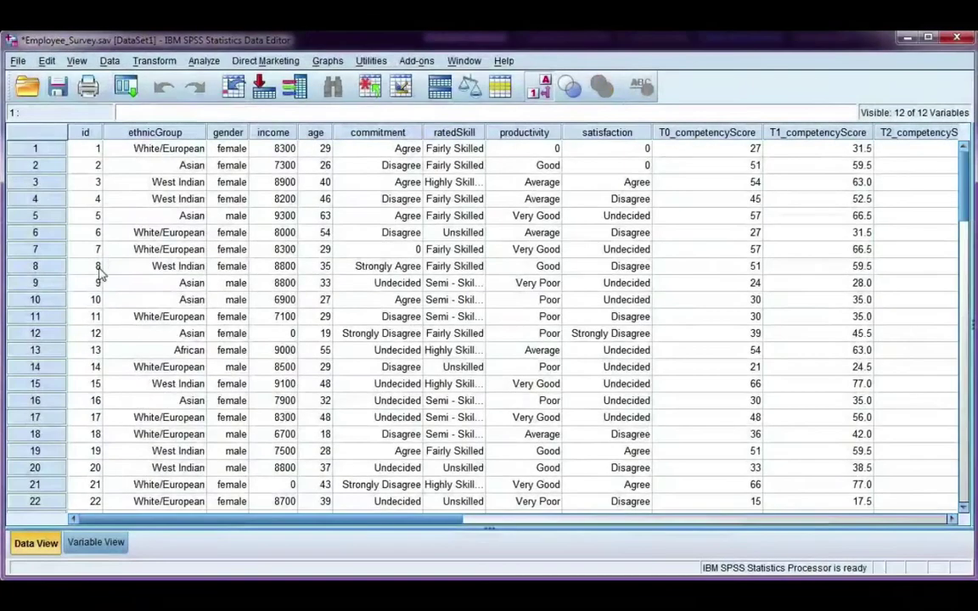